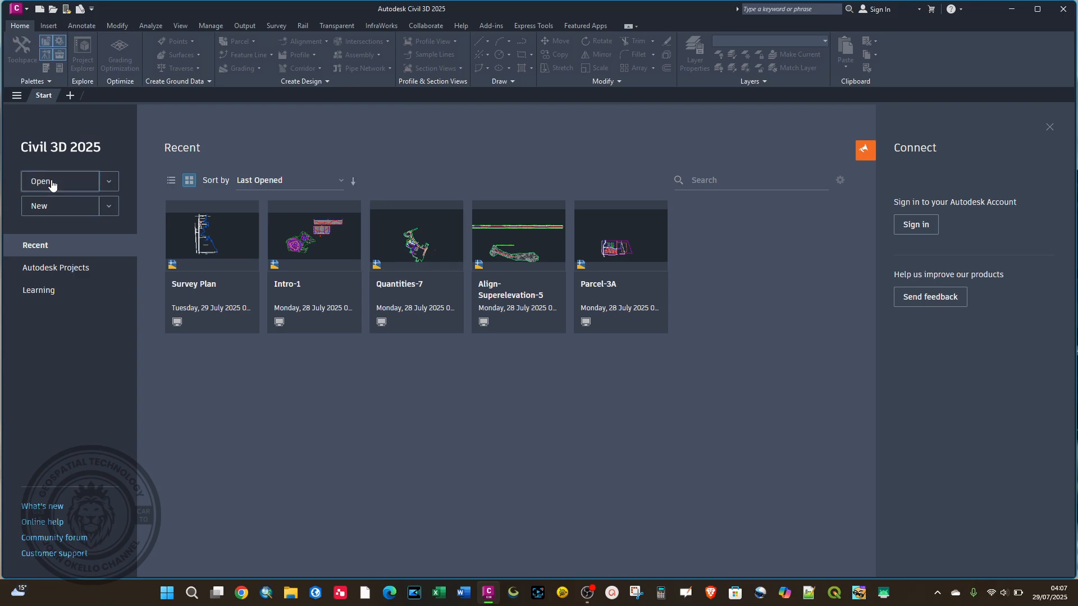
# Open the drawing Survey Plan.dwg from the DWG-KML Conversion folder.
pyautogui.click(52, 184)
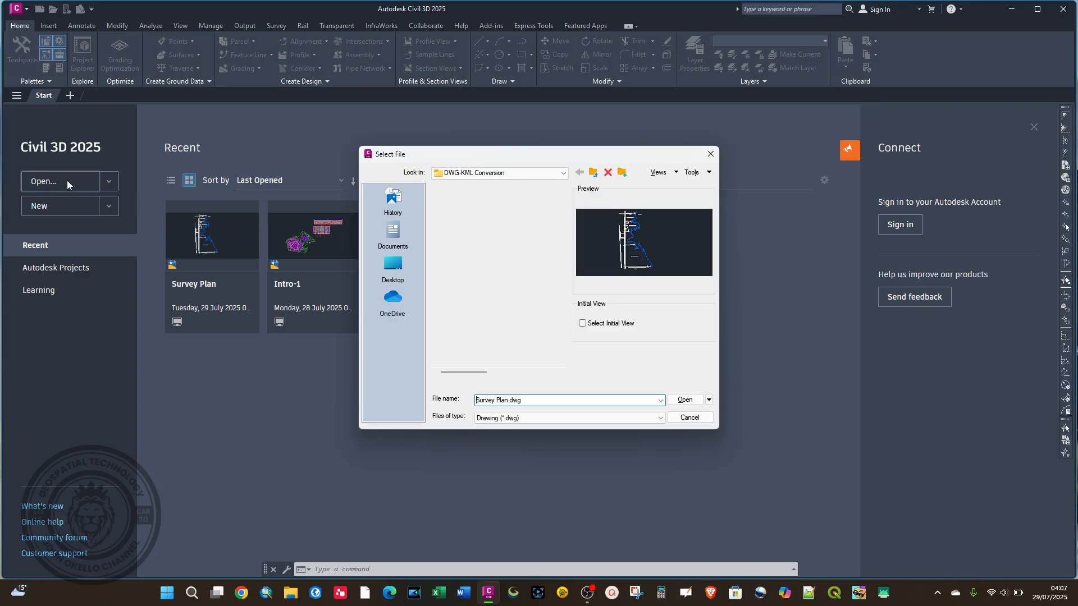
pyautogui.click(477, 202)
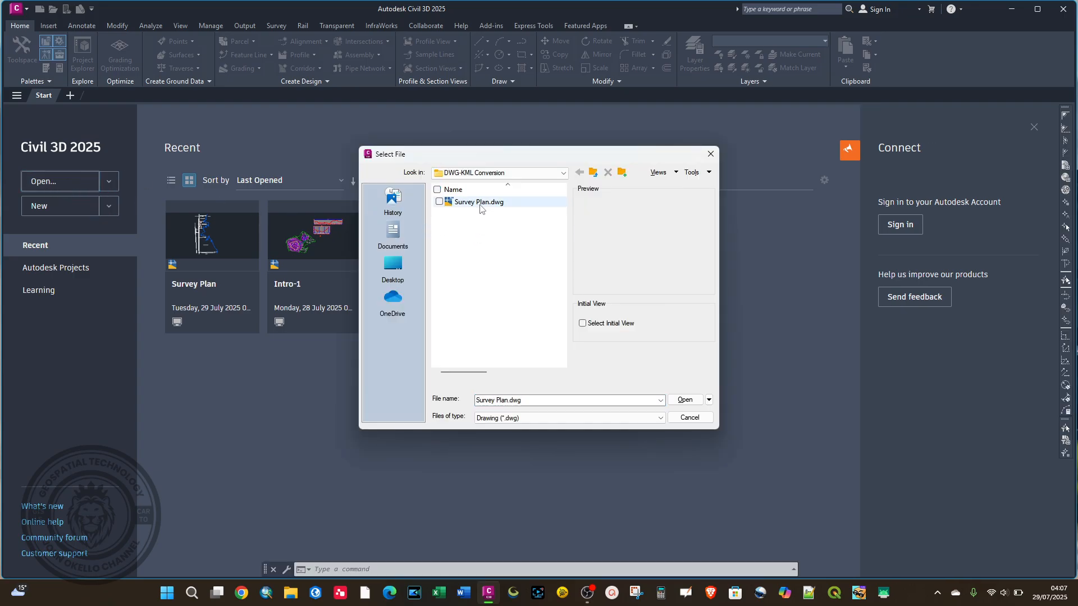
pyautogui.click(685, 400)
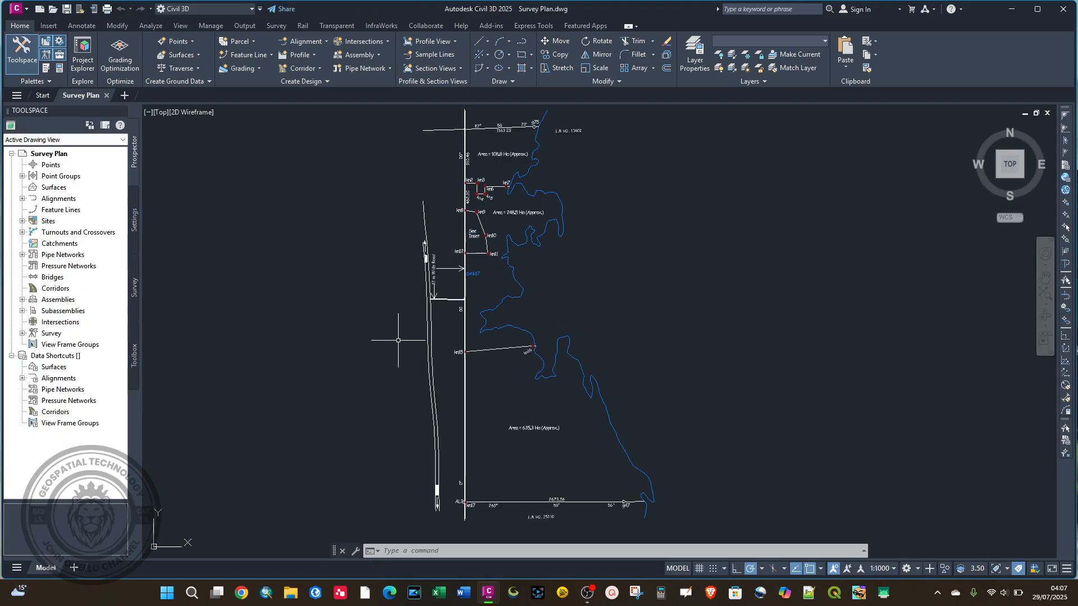
pyautogui.click(507, 231)
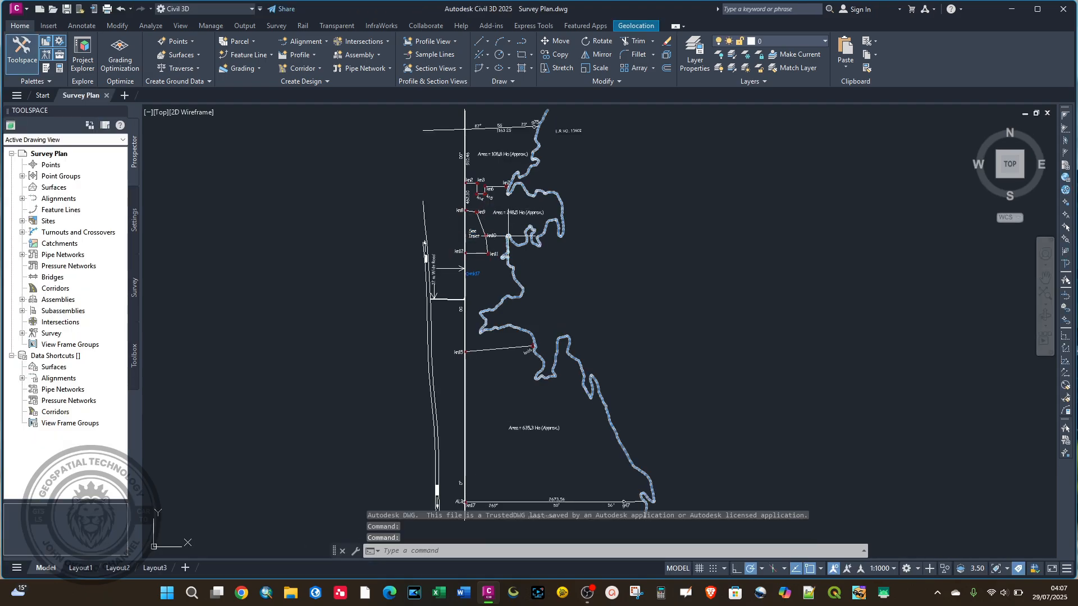
pyautogui.press('Escape')
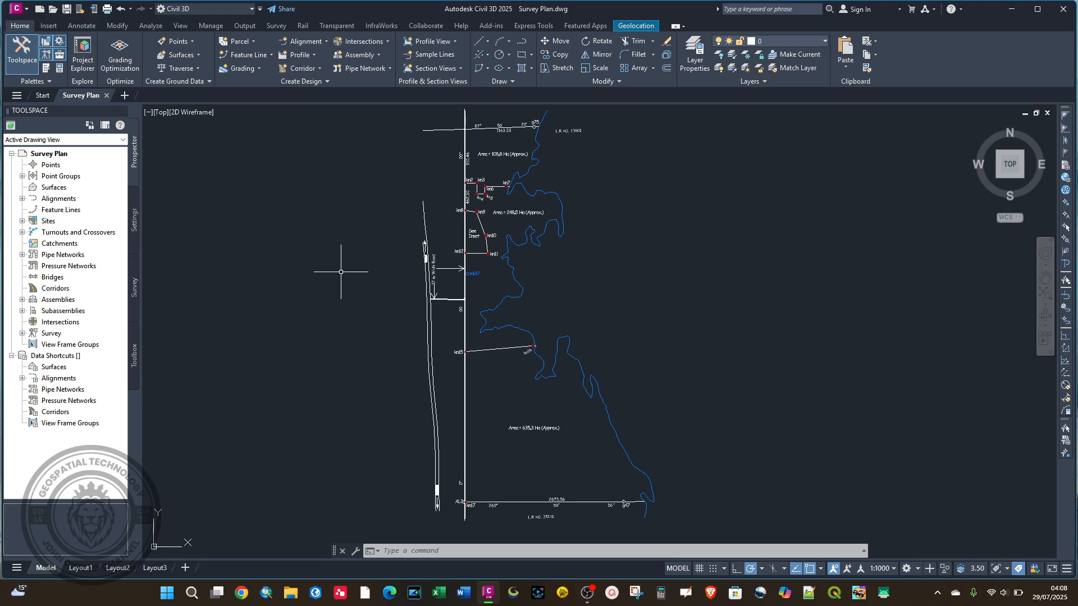
# Use MAPCSASSIGN to search the coordinate systems for "arc" and assign Arc 1960 / UTM zone 37S to the drawing.
pyautogui.write('MAPCS')
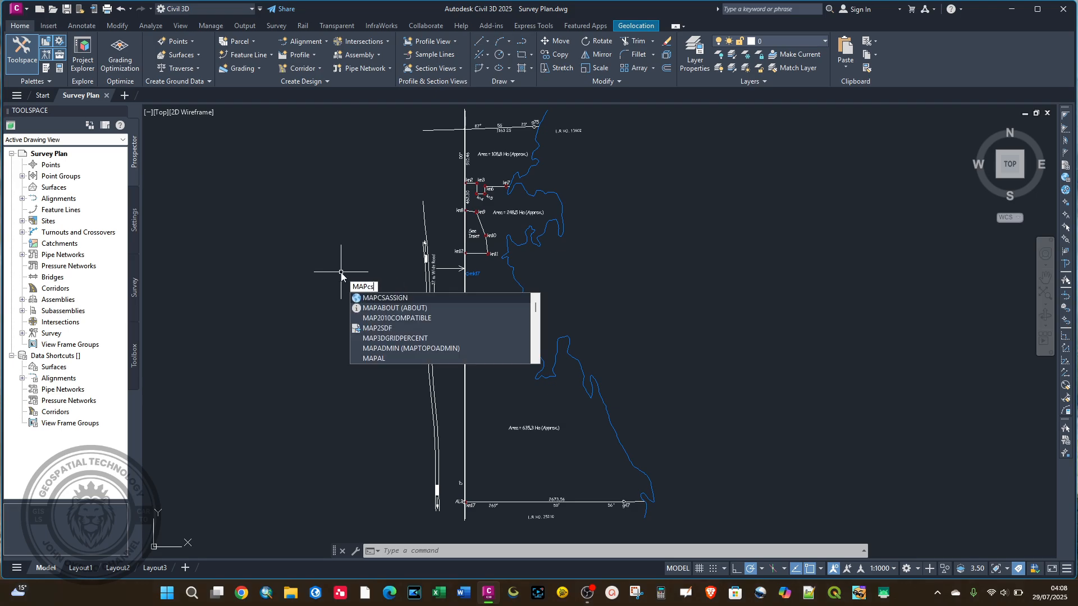
pyautogui.write('ASSIGN')
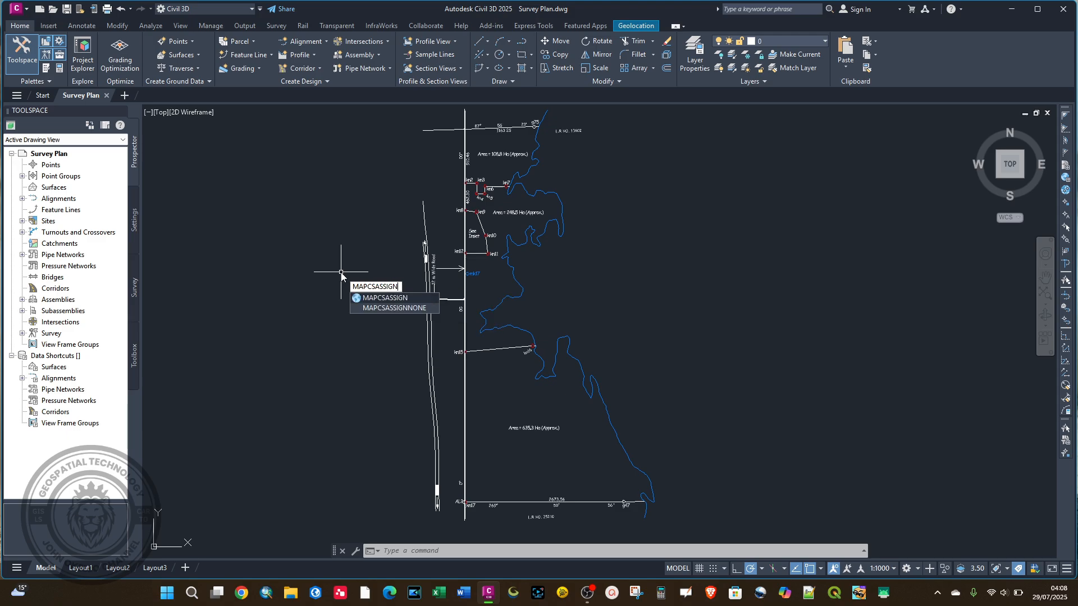
pyautogui.press('Return')
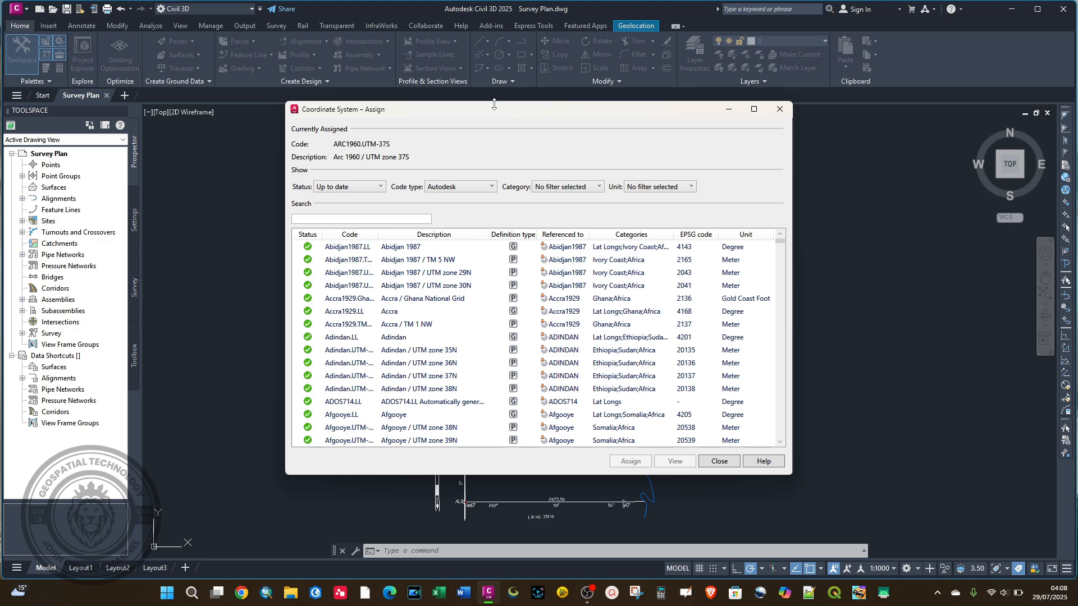
pyautogui.moveTo(494, 110); pyautogui.dragTo(398, 69)
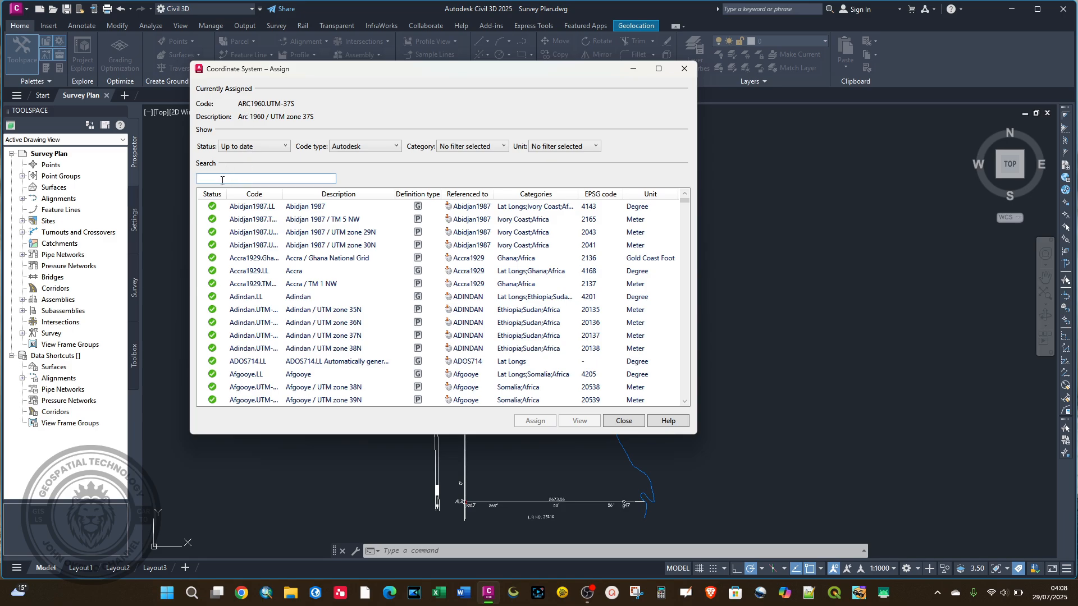
pyautogui.scroll(-10, 238, 262)
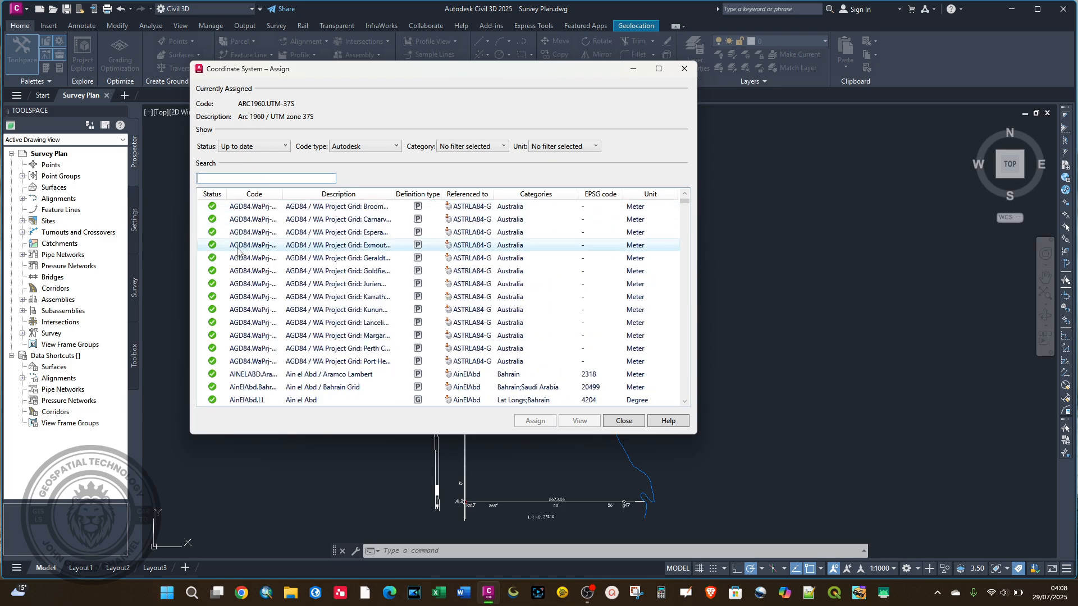
pyautogui.click(238, 260)
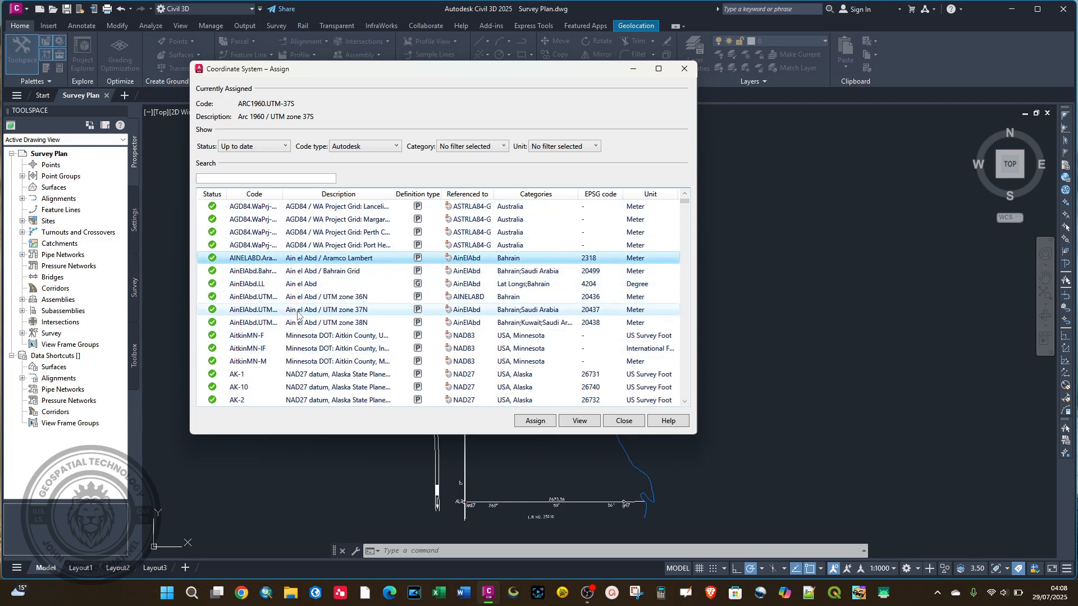
pyautogui.click(259, 178)
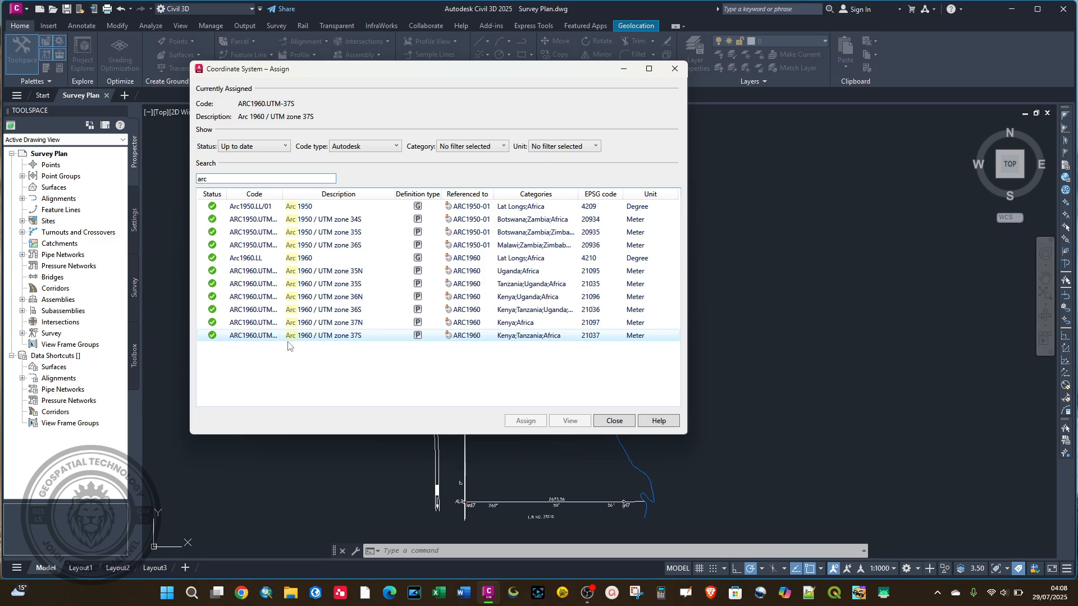
pyautogui.click(352, 336)
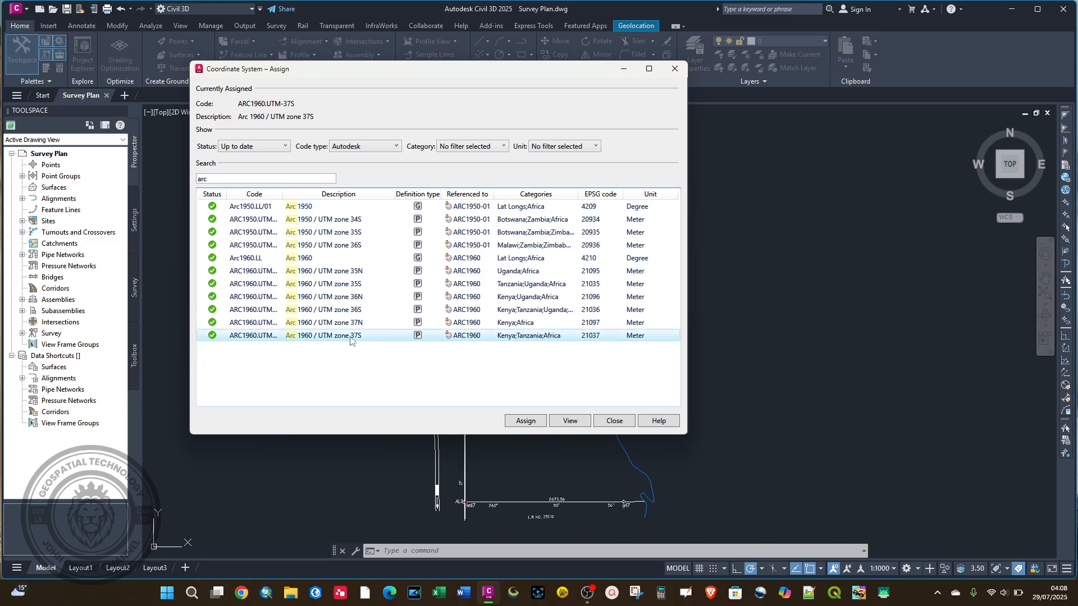
pyautogui.click(518, 421)
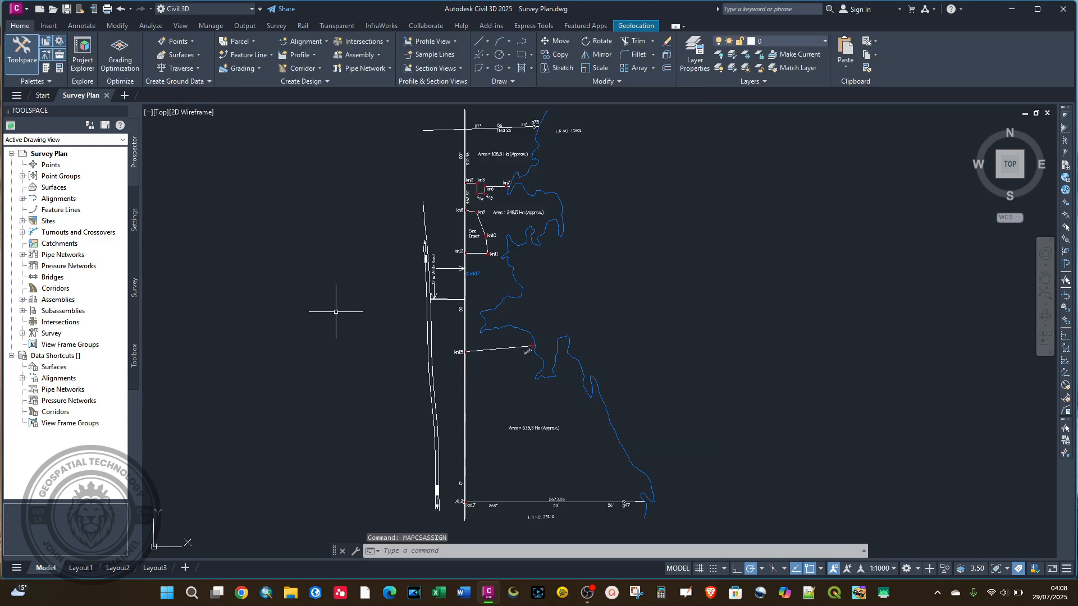
# Run MAPCSASSIGN again to check which coordinate system is assigned to the drawing, and close the dialog without changes.
pyautogui.write('MA')
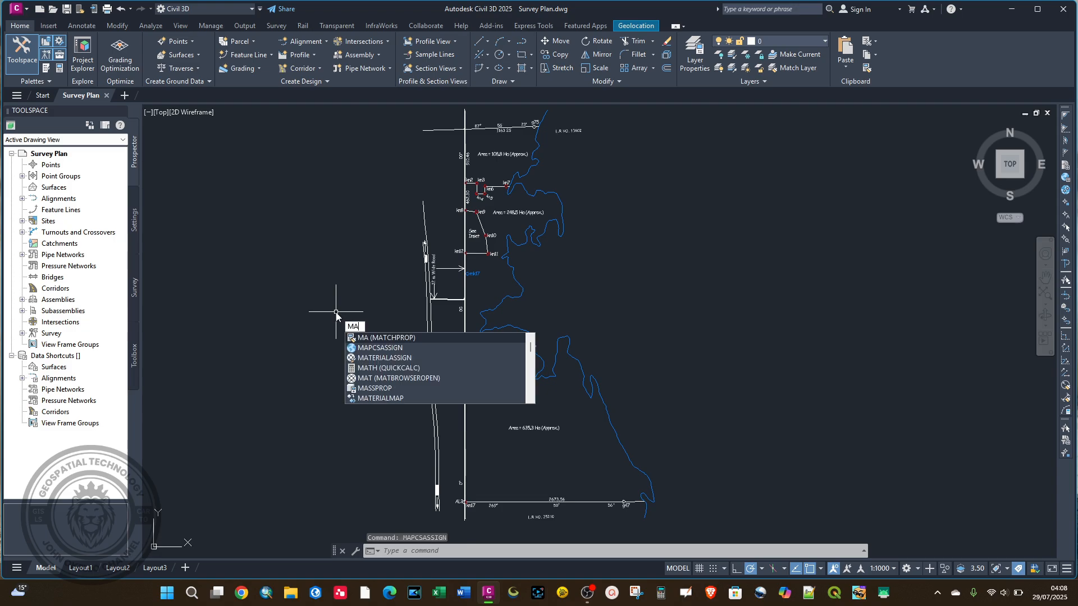
pyautogui.write('PCS')
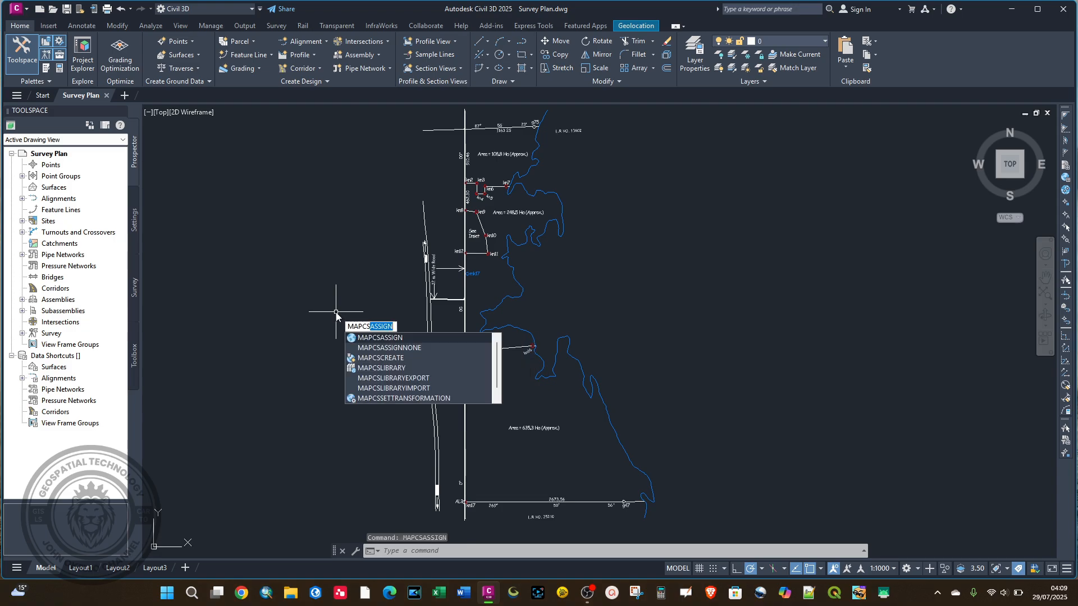
pyautogui.press('Return')
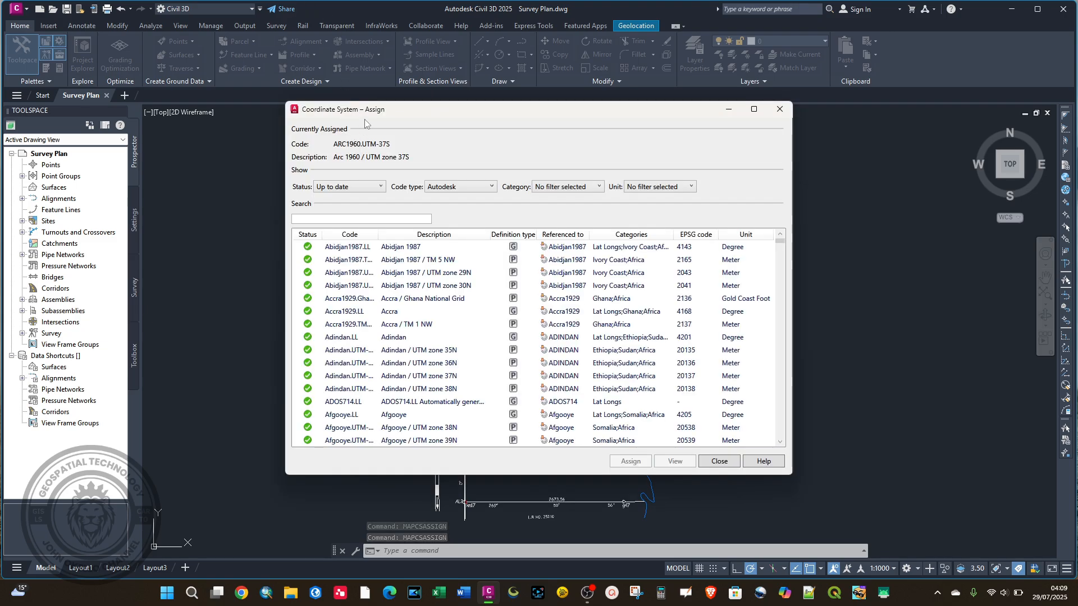
pyautogui.moveTo(378, 114); pyautogui.dragTo(285, 109)
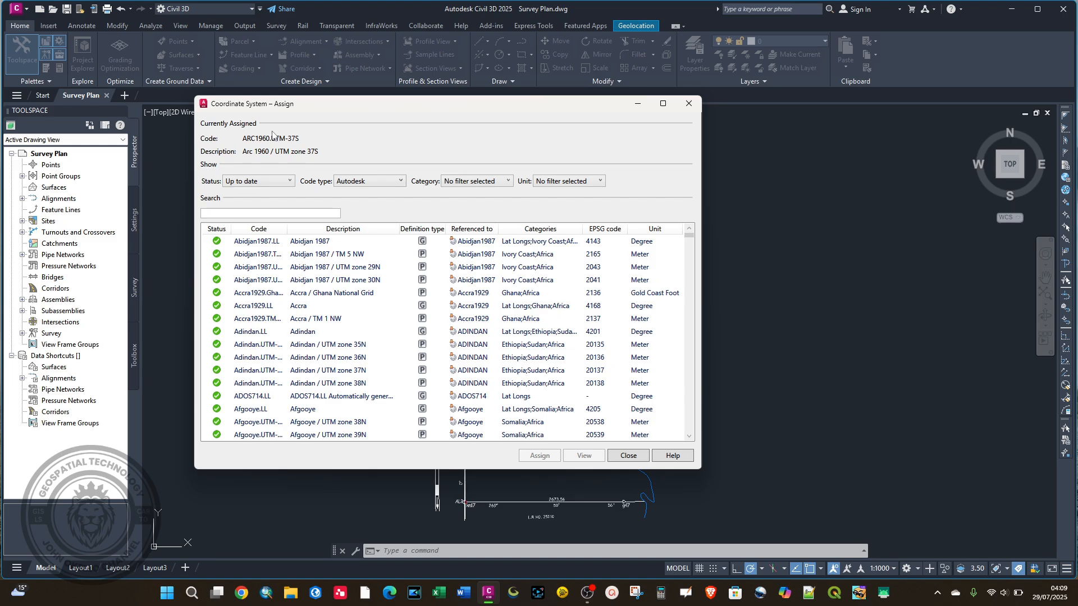
pyautogui.click(688, 103)
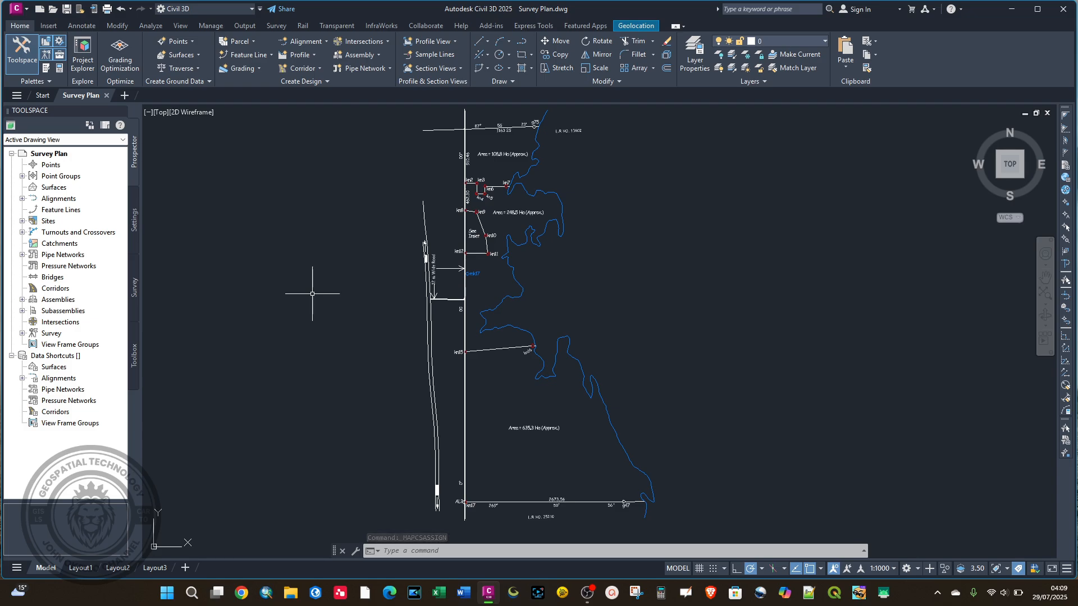
# Start a KML export with EXPORTKML, name it "Survey Plan KML" and proceed to the object options.
pyautogui.write('EXPORT')
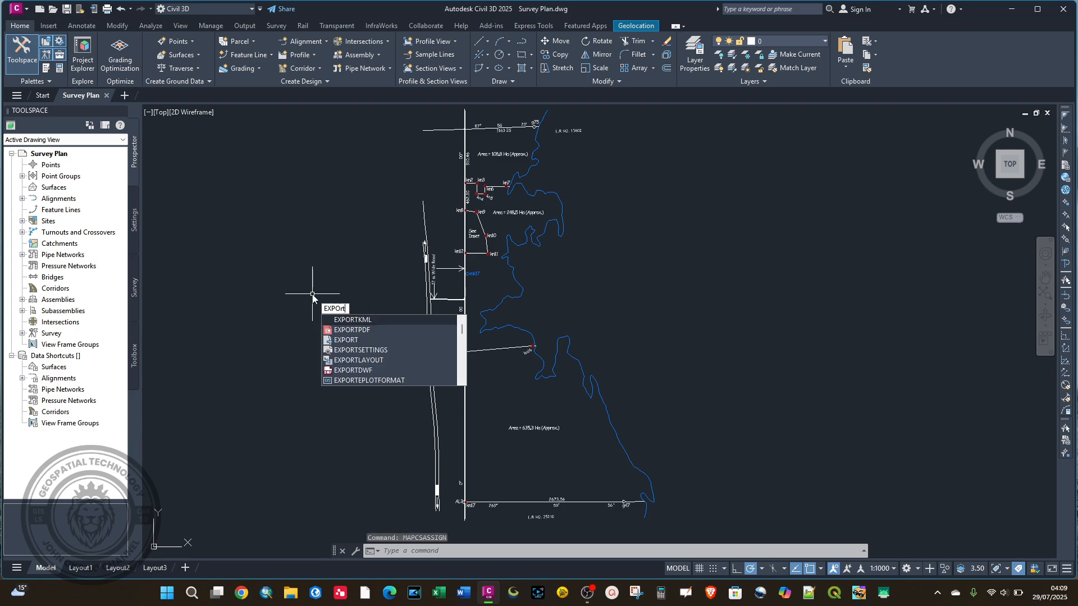
pyautogui.write('KML')
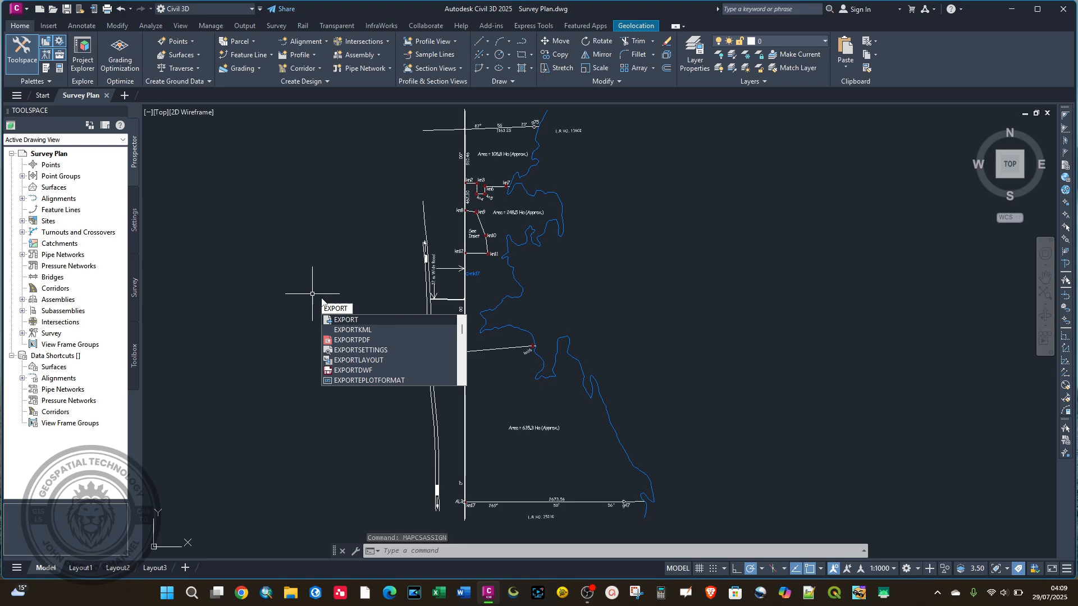
pyautogui.press('Return')
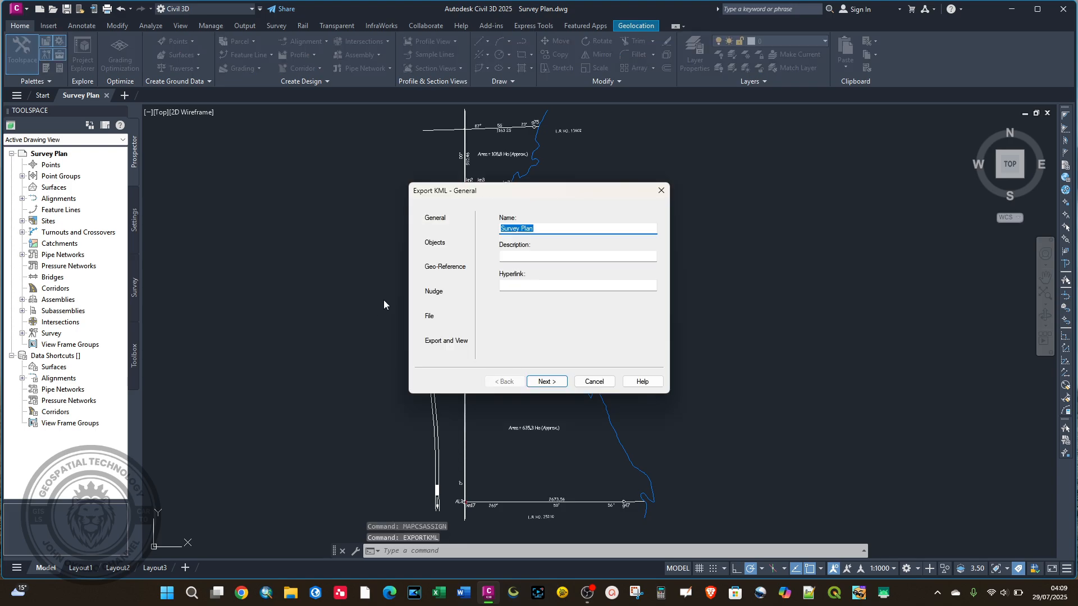
pyautogui.click(543, 229)
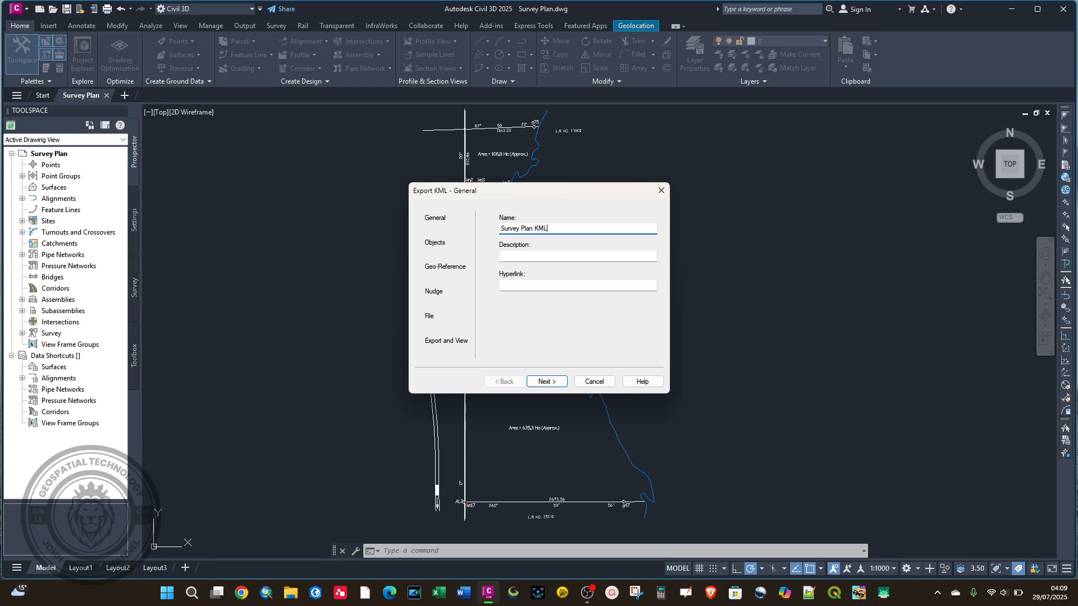
pyautogui.click(542, 380)
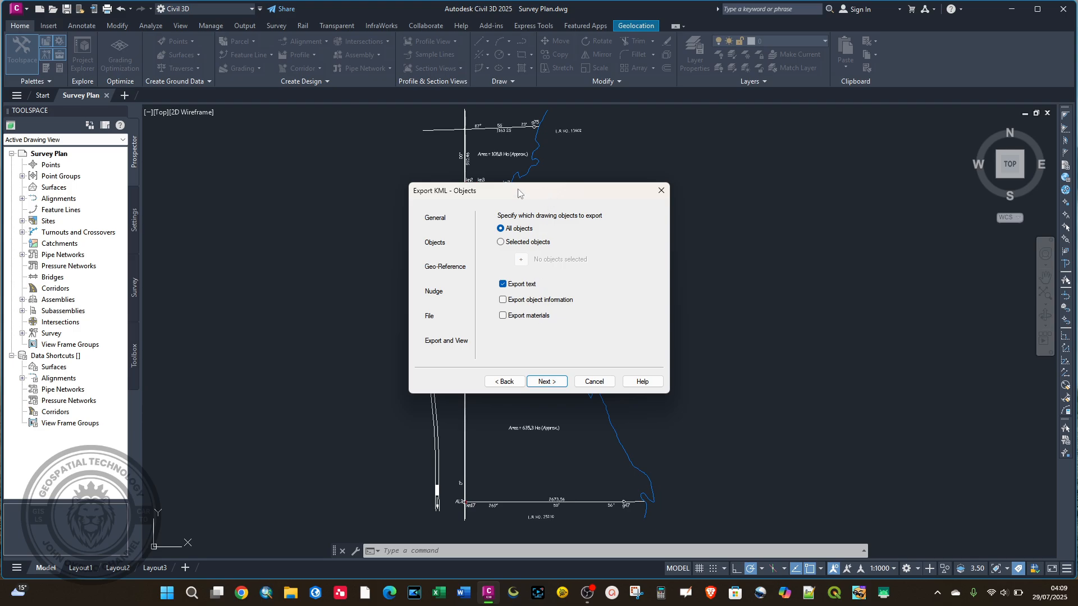
# Try to limit the KML export to selected objects by picking the road lines and the long vertical boundary with a crossing window.
pyautogui.moveTo(517, 189); pyautogui.dragTo(330, 166)
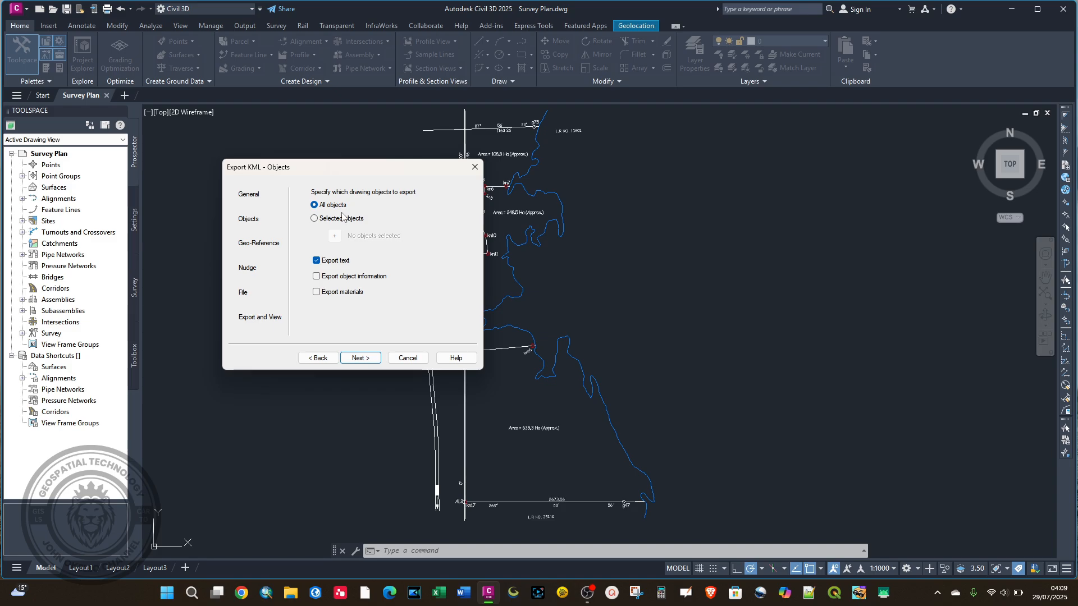
pyautogui.click(314, 218)
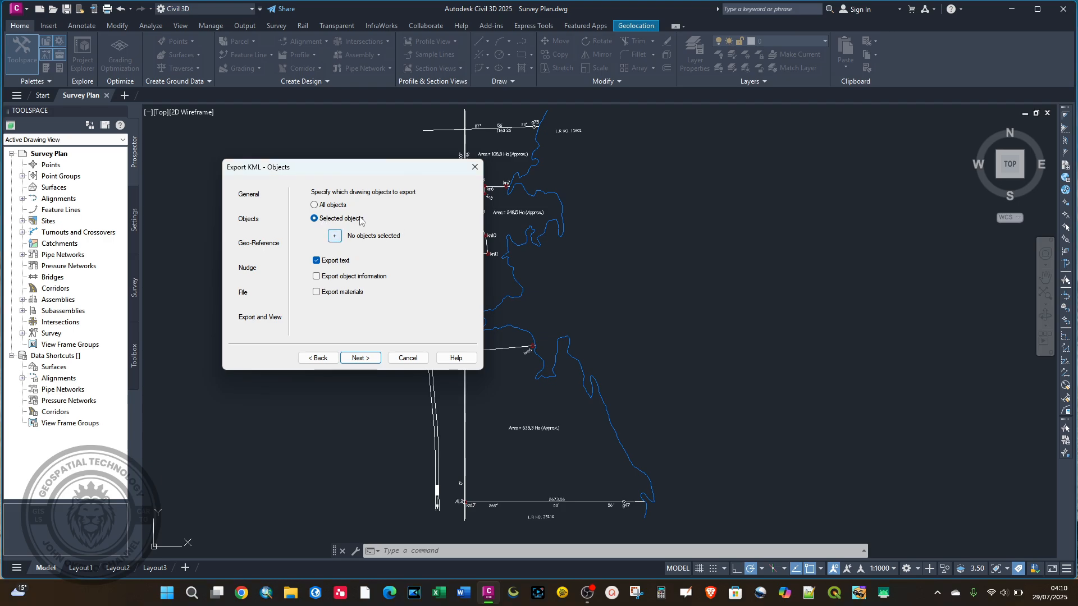
pyautogui.click(333, 237)
pyautogui.scroll(5, 428, 349)
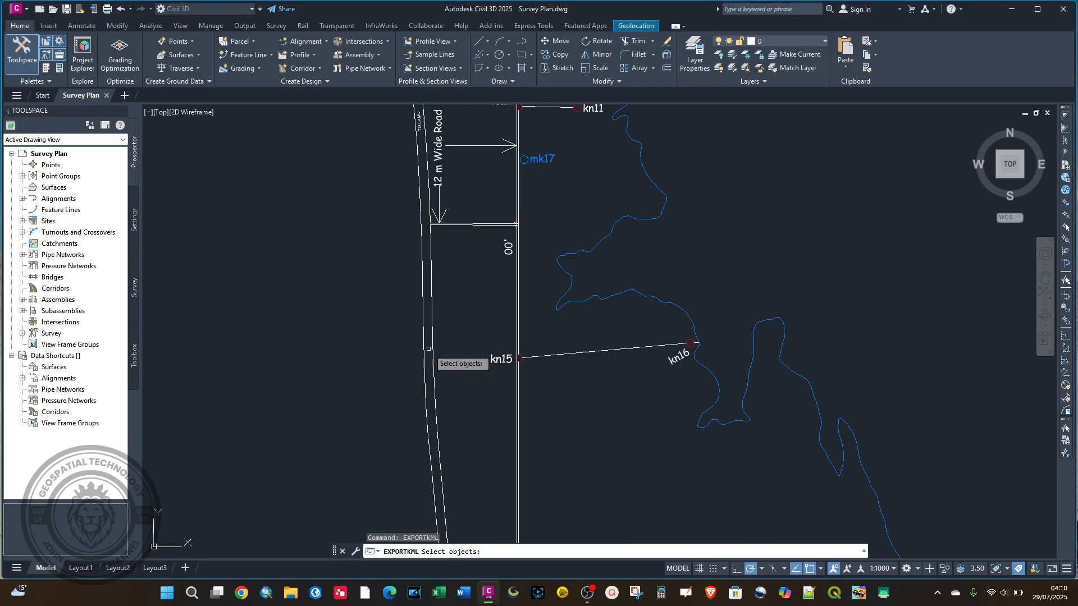
pyautogui.scroll(-4, 414, 272)
pyautogui.click(478, 364)
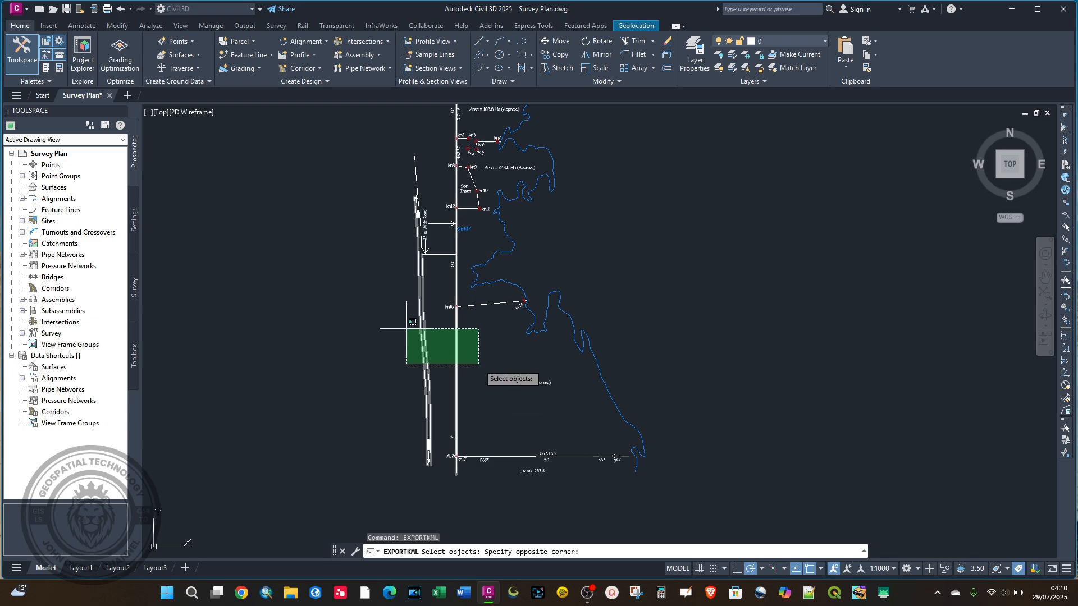
pyautogui.click(404, 329)
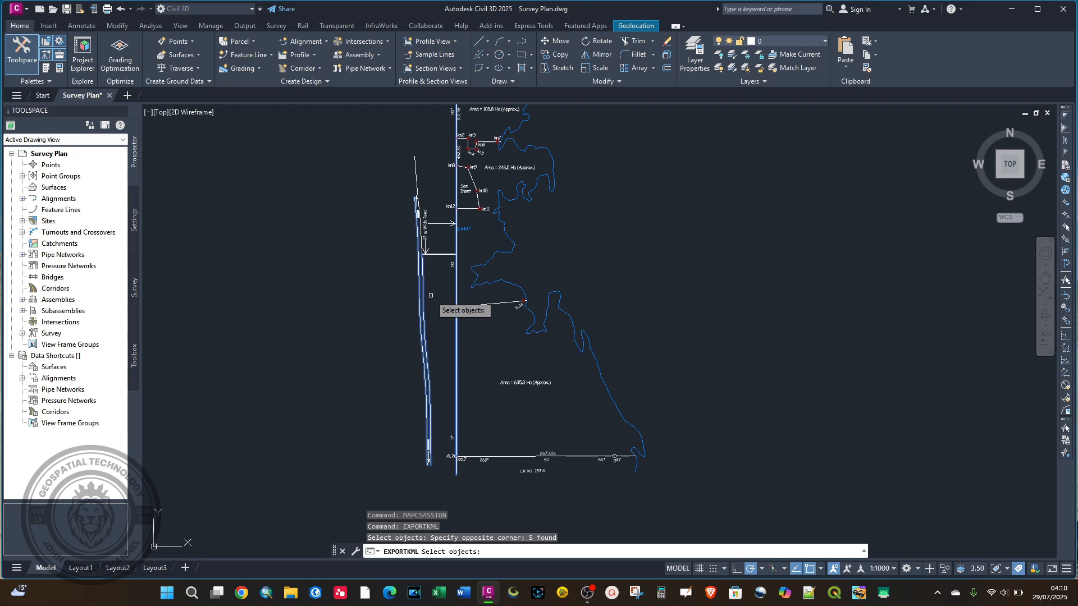
pyautogui.press('Escape')
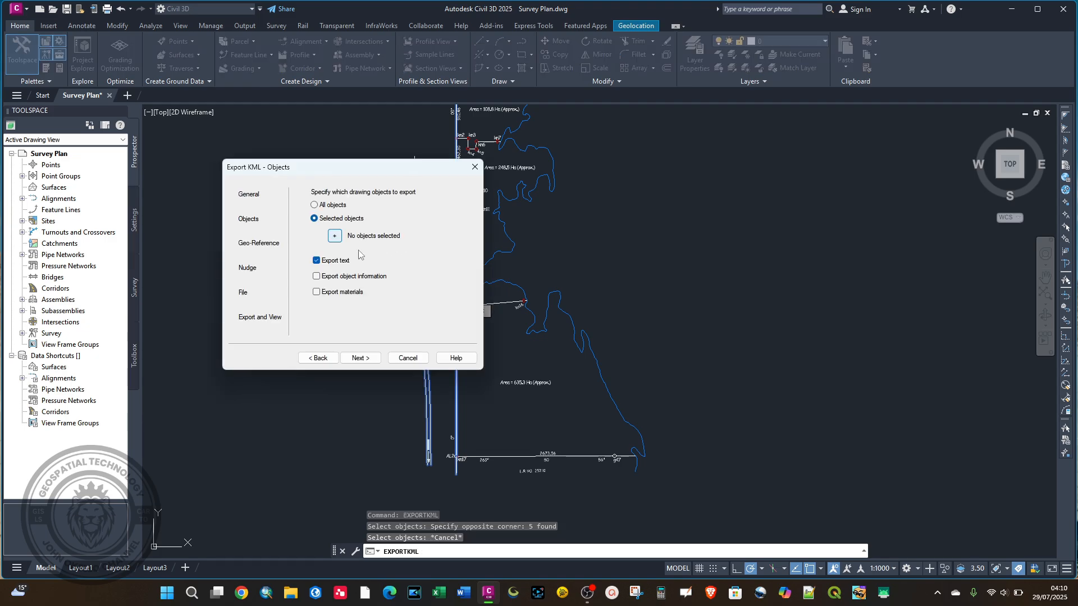
# Set the KML export to include all drawing objects.
pyautogui.click(317, 357)
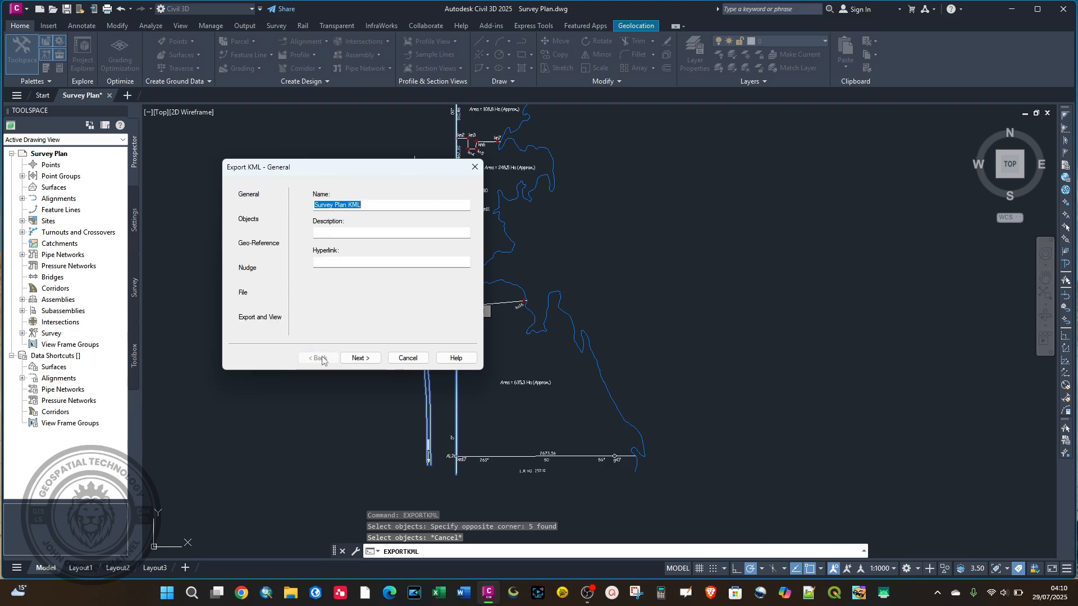
pyautogui.click(376, 359)
pyautogui.click(321, 210)
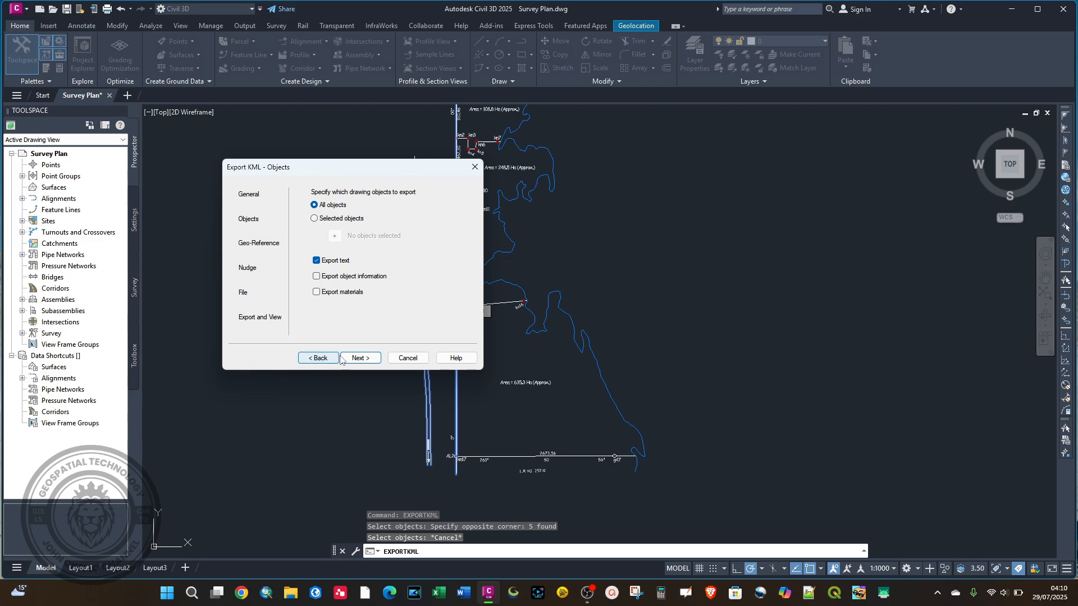
# Accept the drawing coordinate system transform and the option to drape objects on ground, proceeding to the export file location.
pyautogui.click(359, 358)
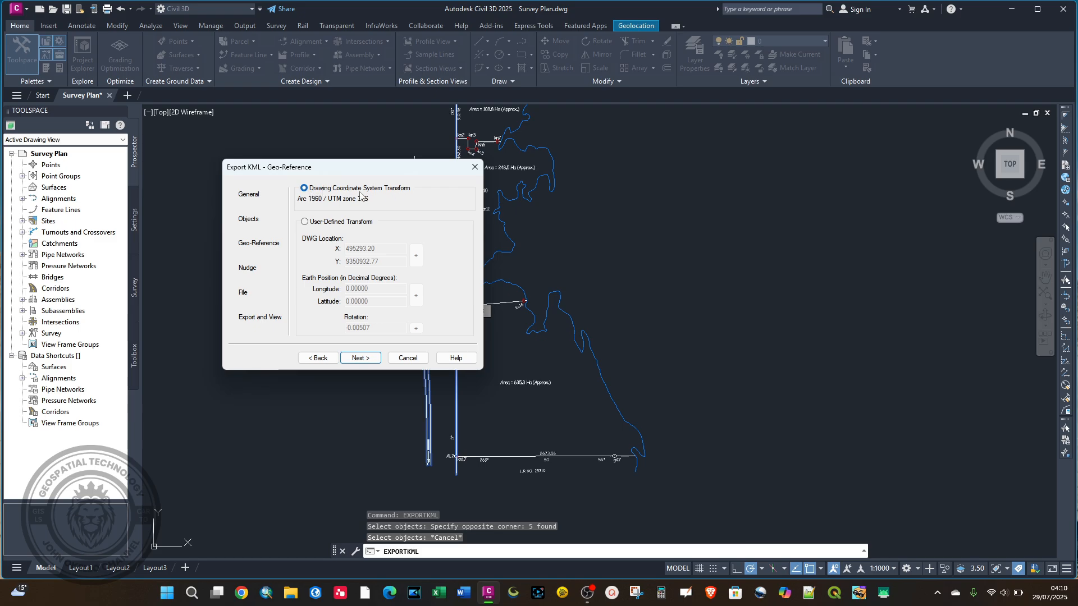
pyautogui.click(372, 360)
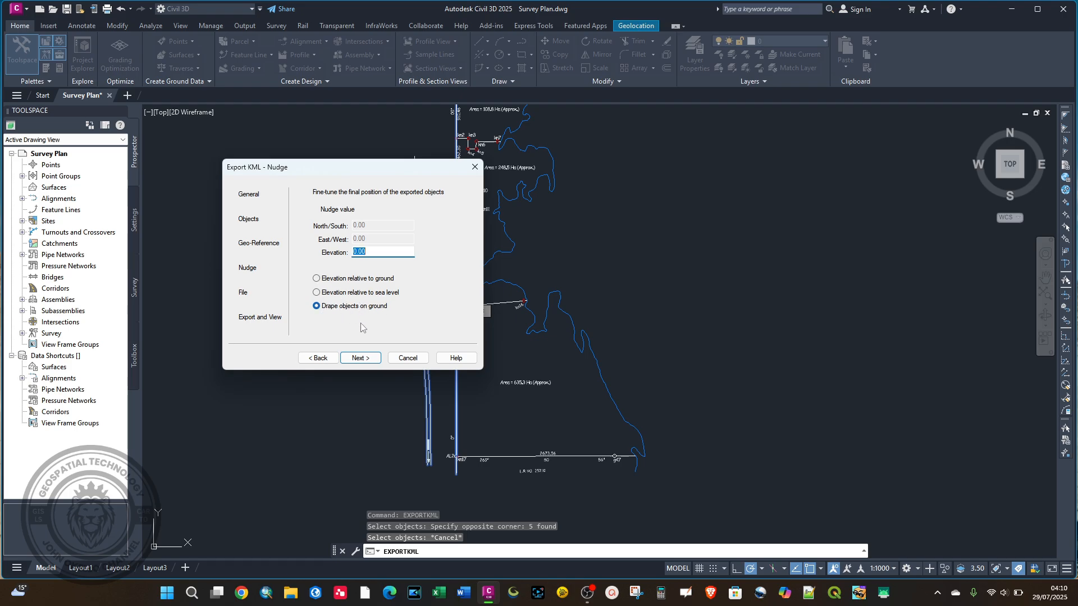
pyautogui.click(360, 358)
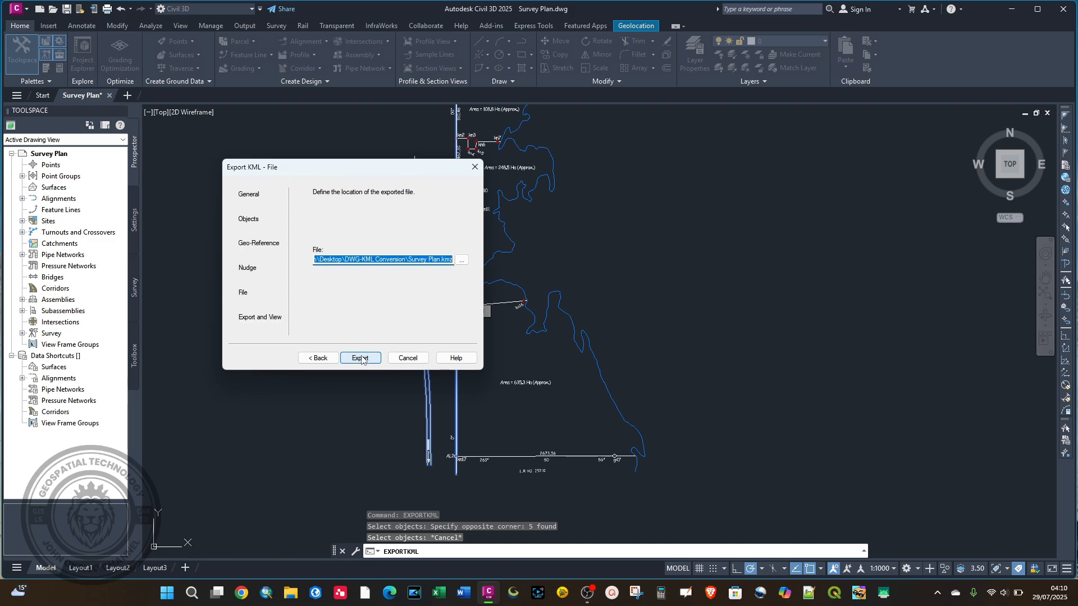
# Export the drawing as Survey Plan.kmz to the DWG-KML Conversion folder and view the result in Google Earth Pro.
pyautogui.click(460, 261)
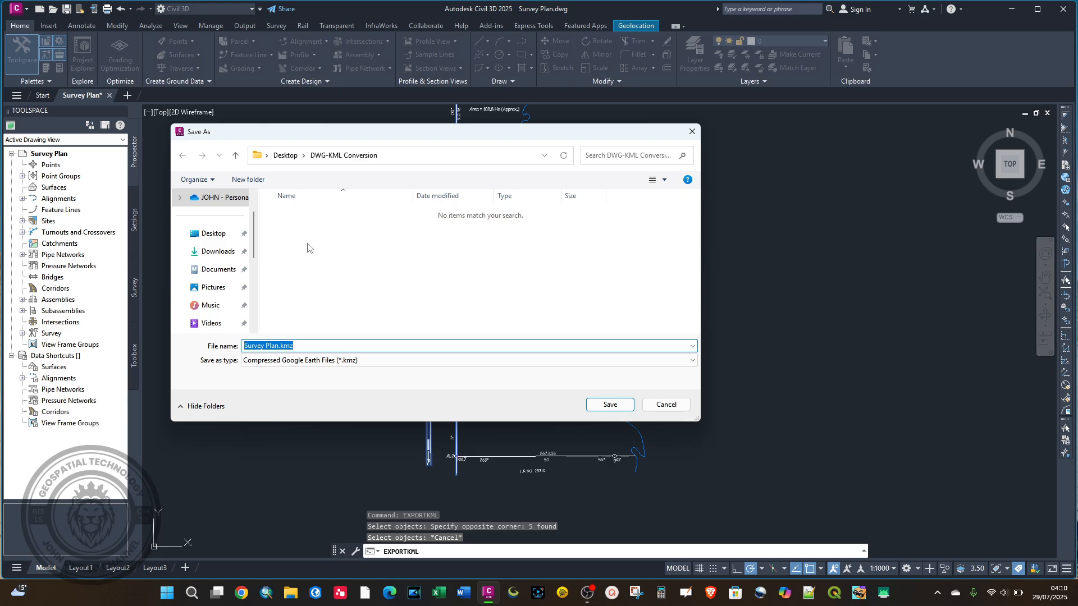
pyautogui.click(610, 406)
pyautogui.click(360, 358)
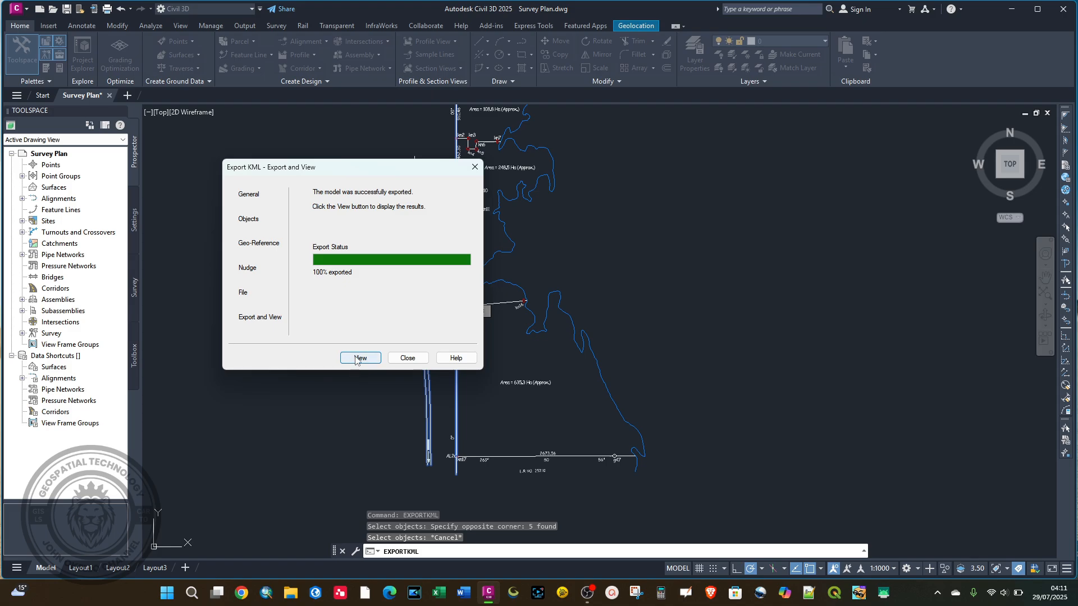
pyautogui.click(356, 357)
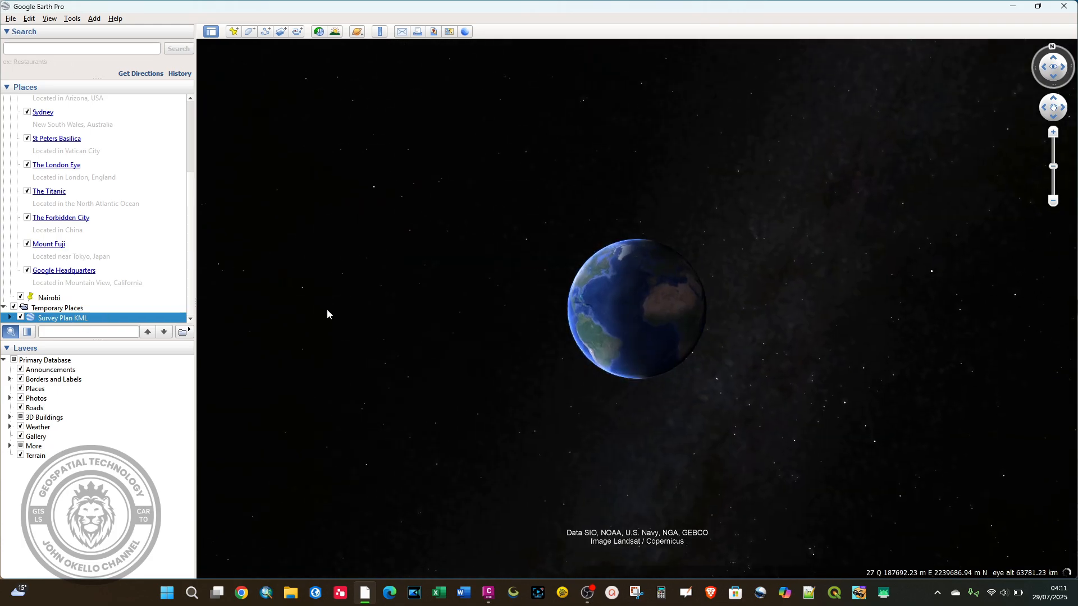
# Expand Survey Plan KML, collapse My Places, and fly to the Model folder to examine the plan's position over the imagery.
pyautogui.click(10, 317)
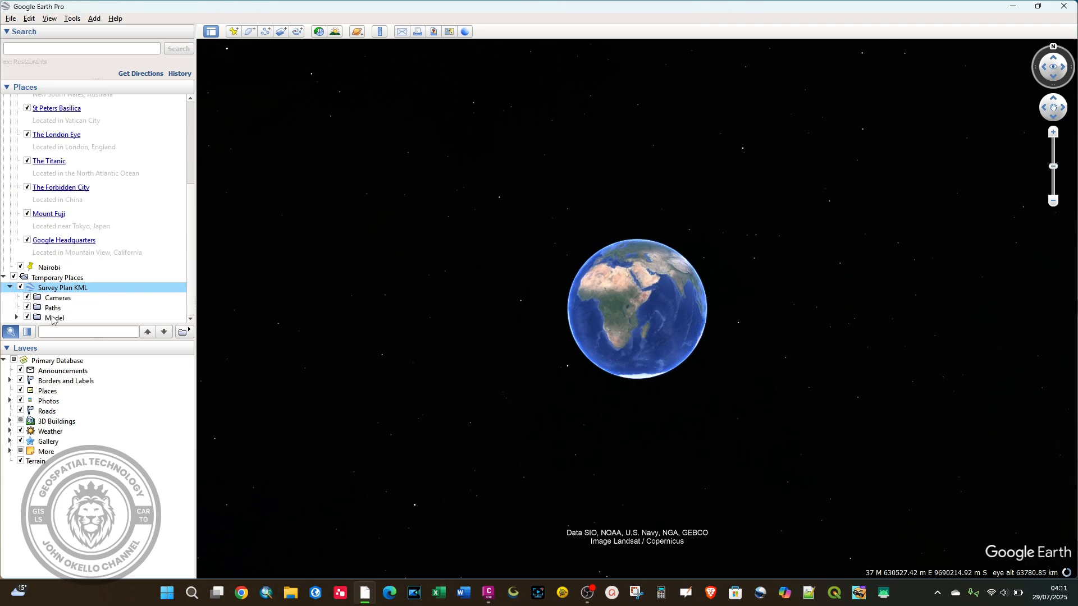
pyautogui.scroll(5, 52, 270)
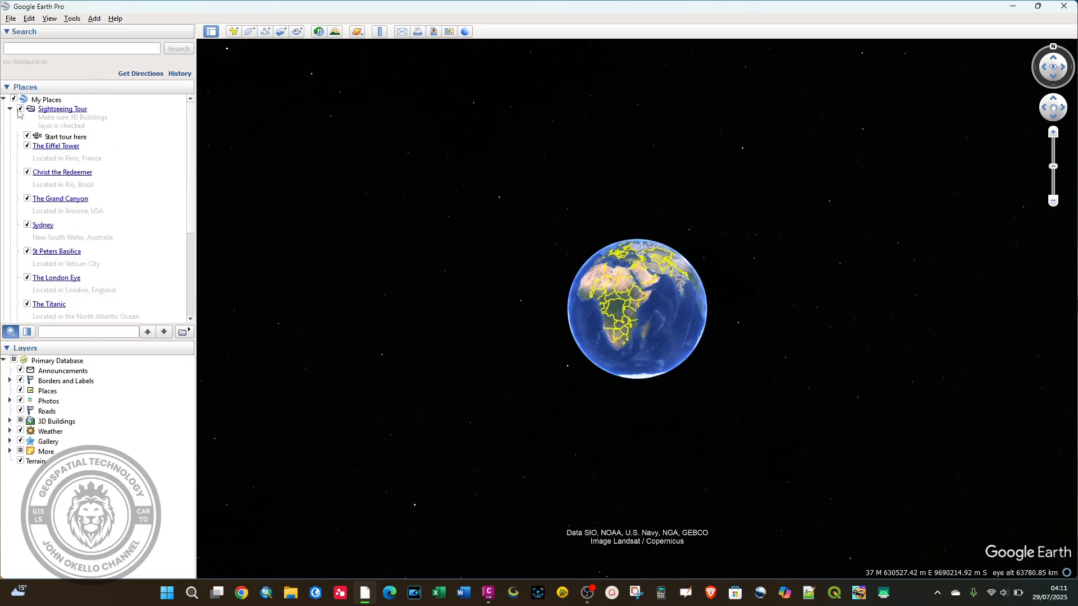
pyautogui.click(3, 99)
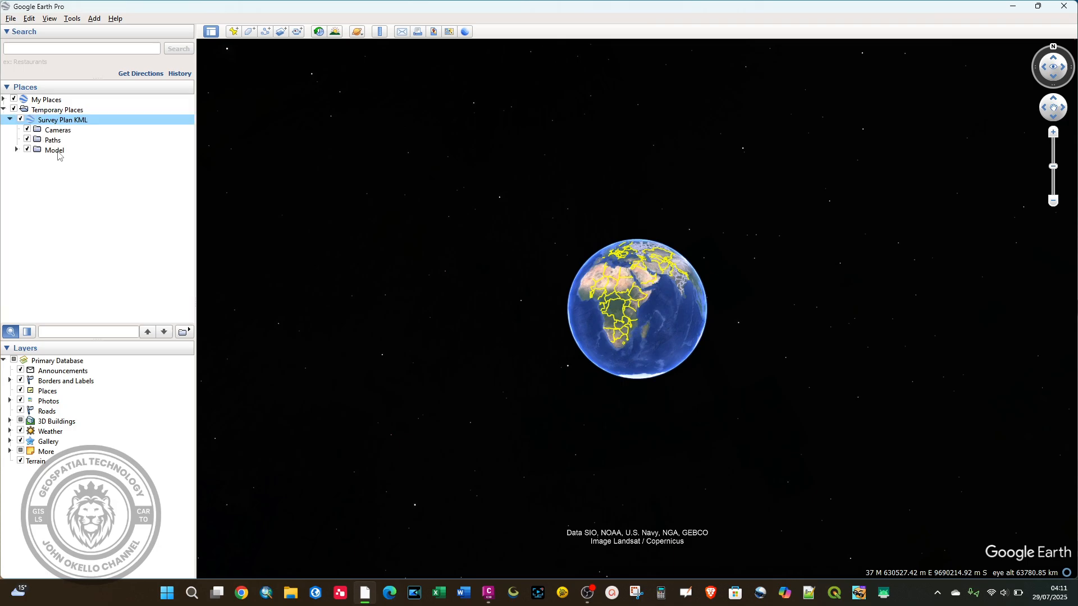
pyautogui.doubleClick(56, 151)
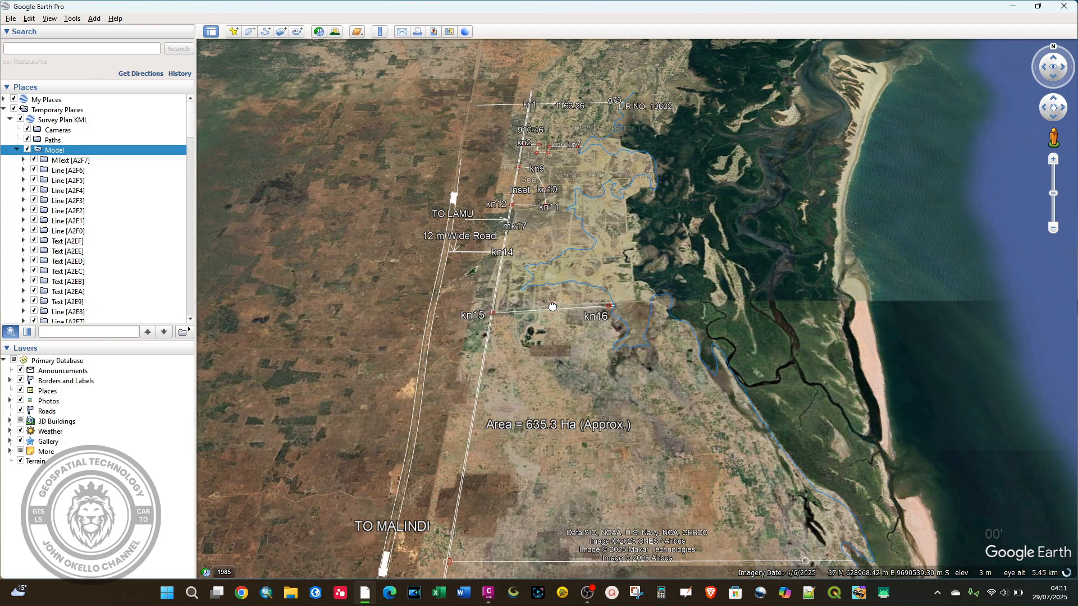
pyautogui.moveTo(552, 306); pyautogui.dragTo(489, 306)
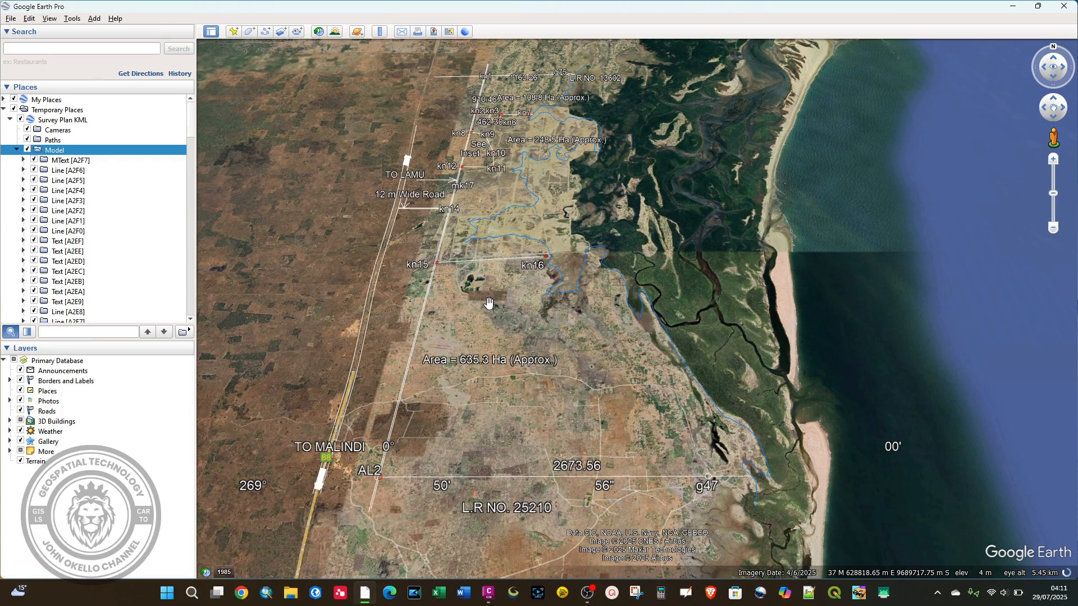
pyautogui.moveTo(489, 303); pyautogui.dragTo(483, 326)
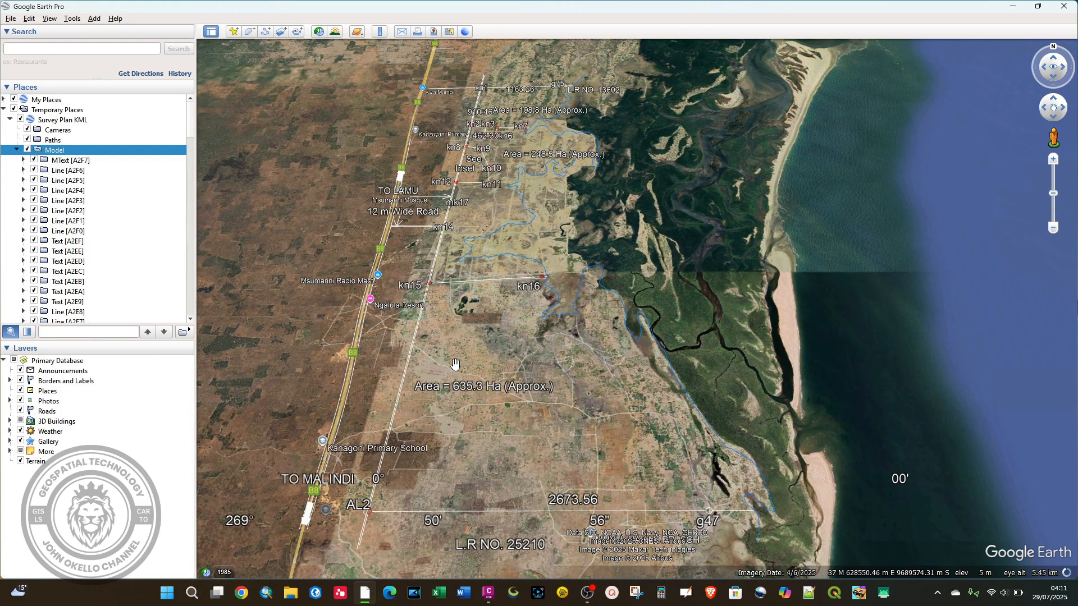